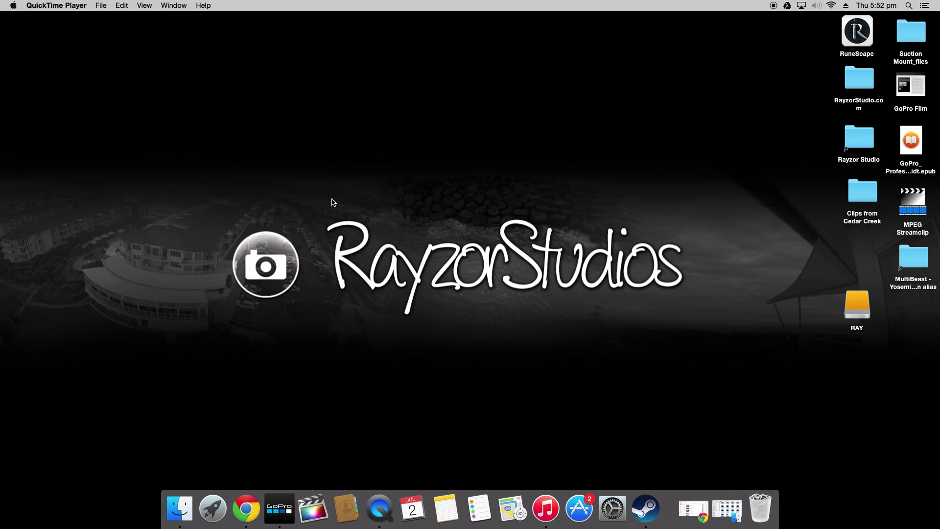
# Restore the Nightlapse 1 folder window, scrolled to the top, and bring up GoPro Studio beside it.
pyautogui.click(725, 510)
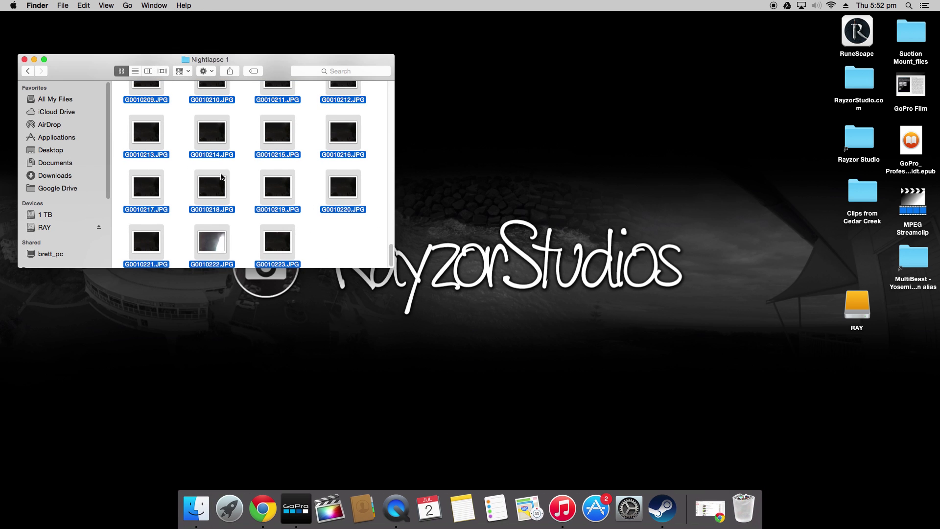
pyautogui.scroll(1, 222, 173)
pyautogui.scroll(8, 222, 171)
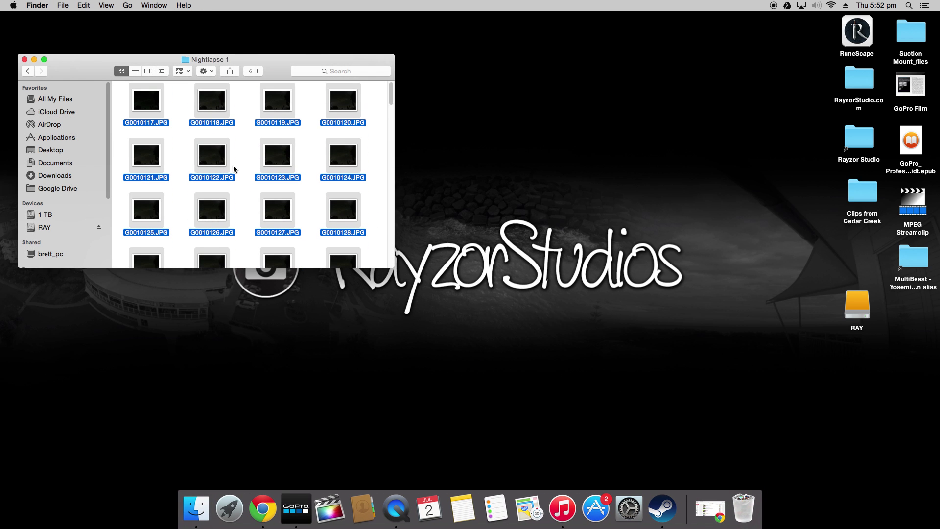
pyautogui.click(298, 509)
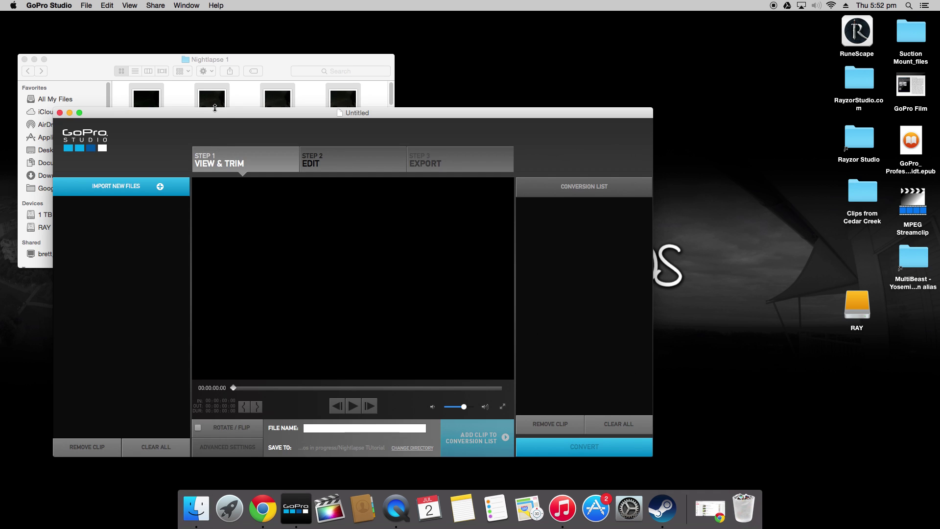
# Import the selected Nightlapse JPG frames as one 4000 x 3000 clip and maximize GoPro Studio.
pyautogui.moveTo(214, 115); pyautogui.dragTo(500, 21)
pyautogui.click(260, 58)
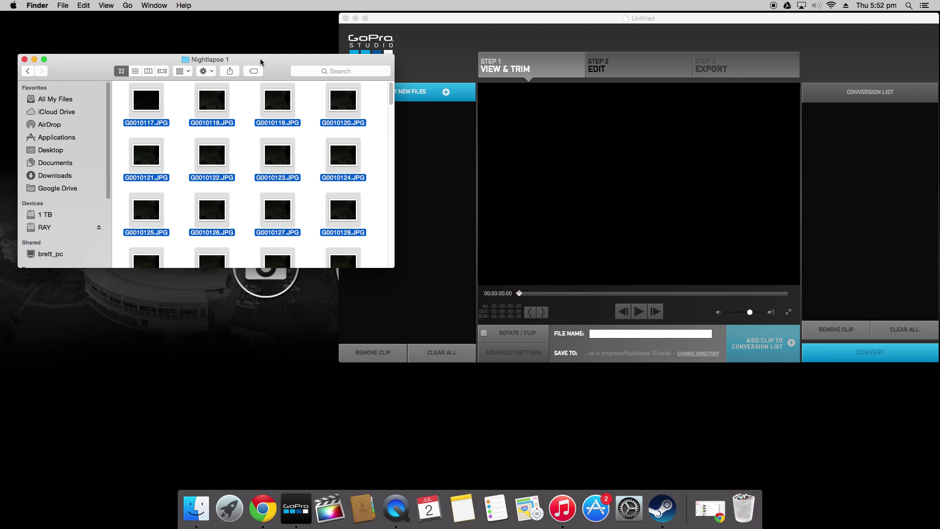
pyautogui.moveTo(260, 57); pyautogui.dragTo(203, 27)
pyautogui.moveTo(156, 68); pyautogui.dragTo(380, 153)
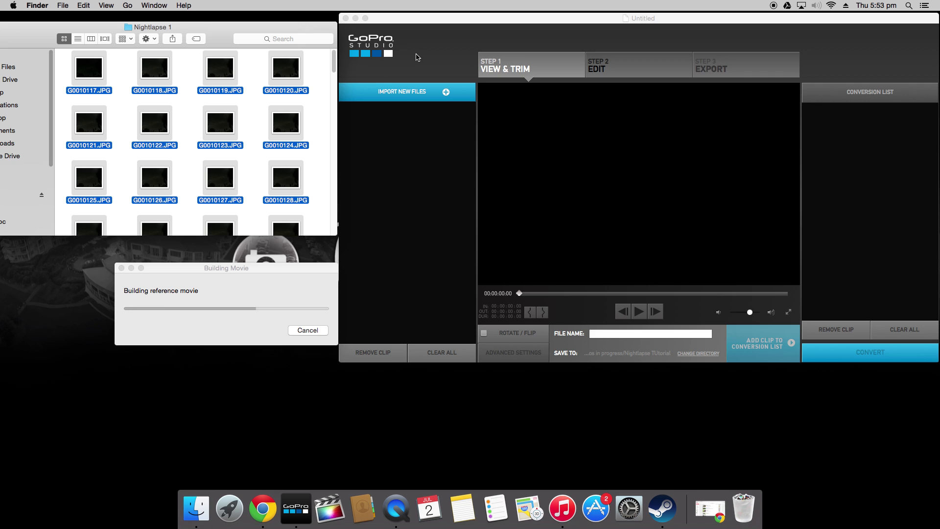
pyautogui.click(365, 20)
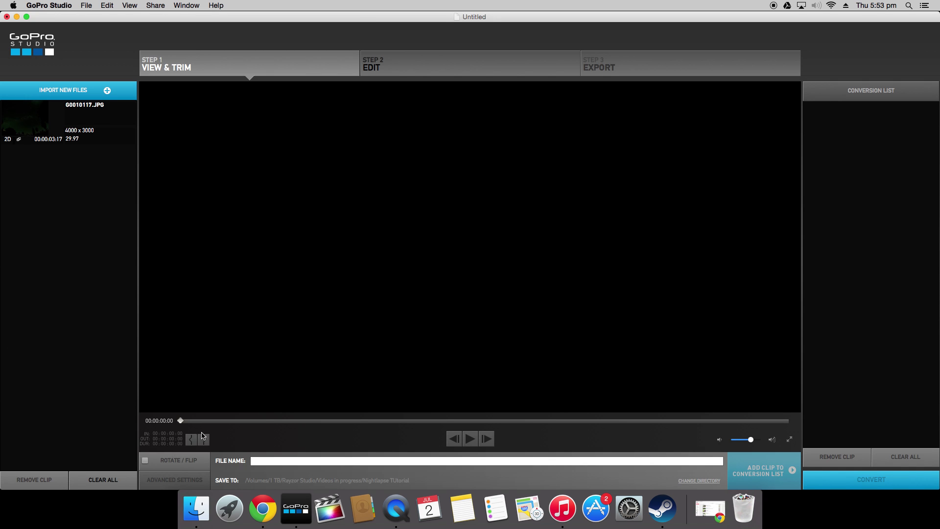
# Load clip G0010117 into the viewer and scrub through its starry-sky frames and back.
pyautogui.click(89, 119)
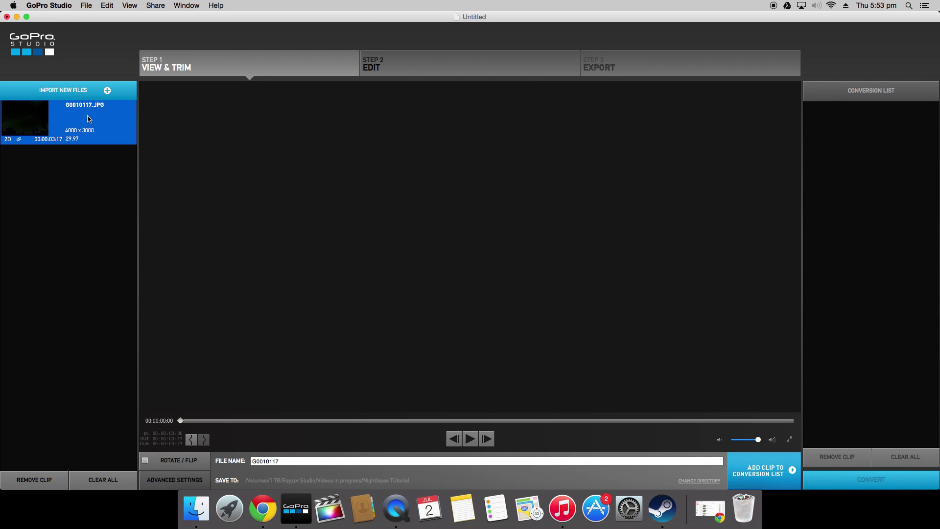
pyautogui.moveTo(183, 423); pyautogui.dragTo(760, 416)
pyautogui.moveTo(700, 415); pyautogui.dragTo(182, 423)
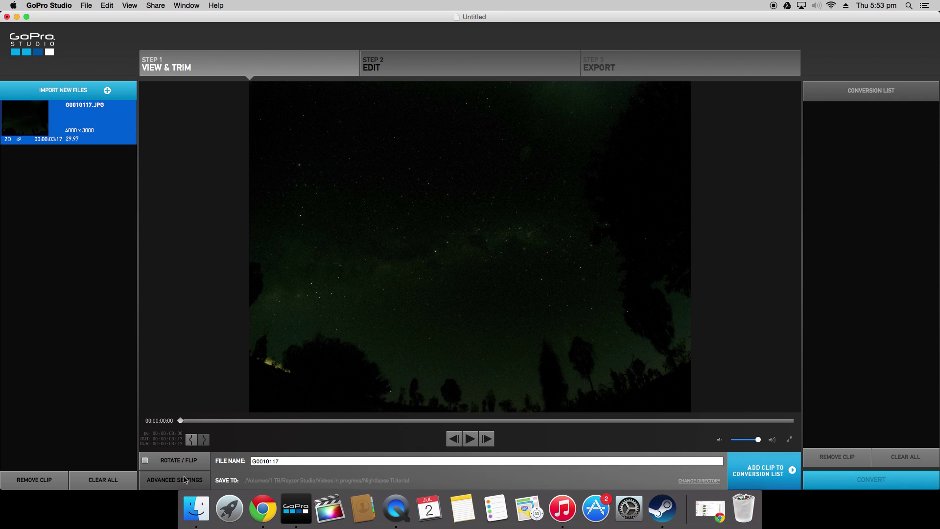
# Set the advanced conversion image size to 1080p (16:9) and select the output file name.
pyautogui.click(185, 480)
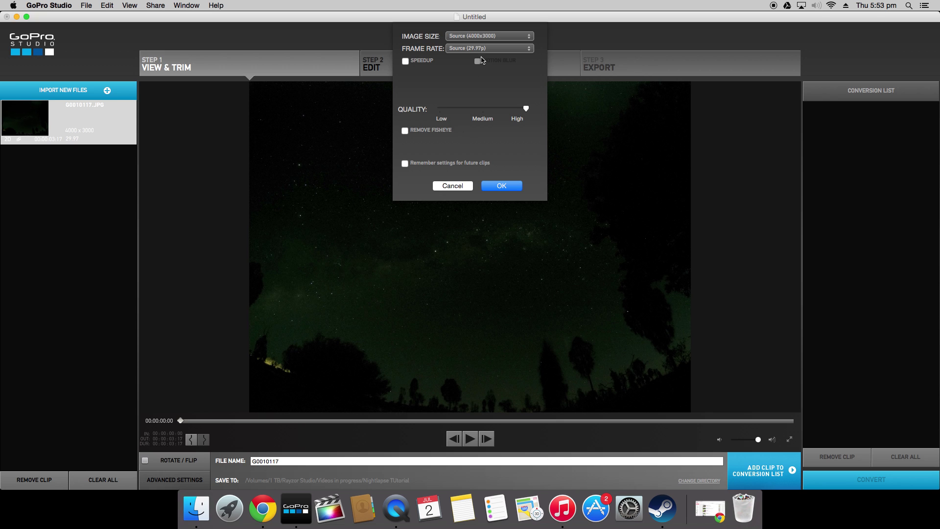
pyautogui.click(479, 36)
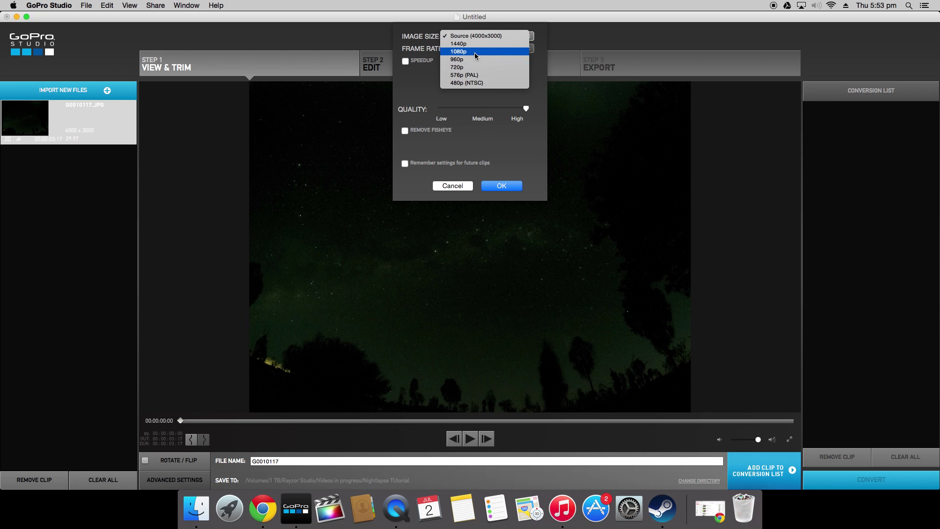
pyautogui.click(475, 54)
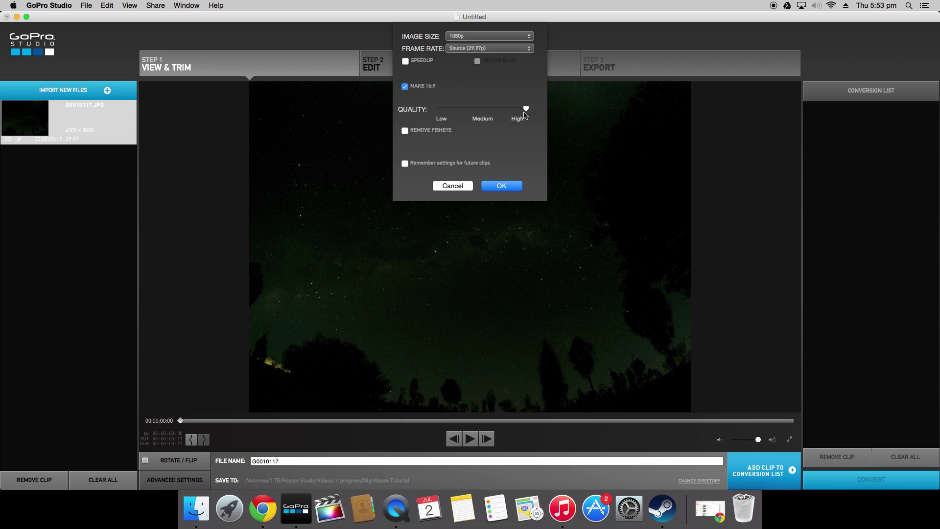
pyautogui.click(495, 187)
pyautogui.doubleClick(288, 461)
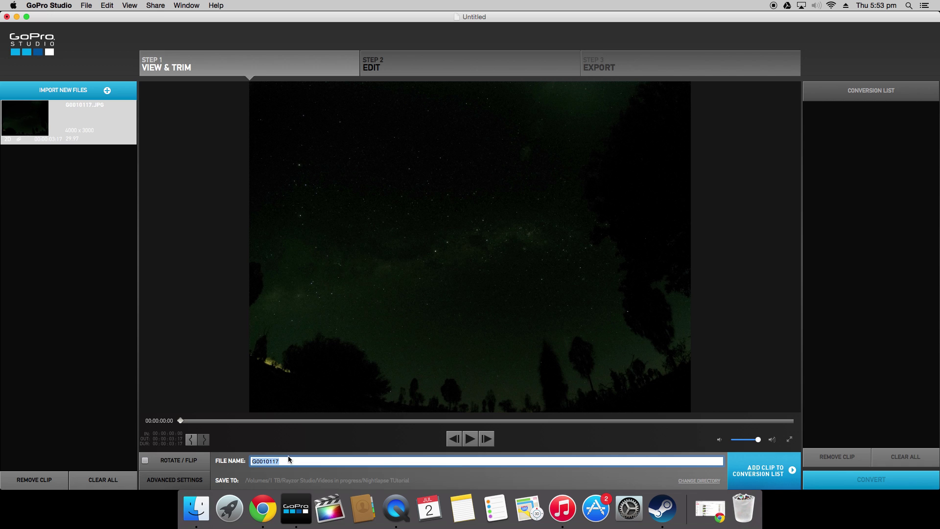
# Rename the output to Nightlapse and convert it to 1920 x 1080 from the conversion list.
pyautogui.write('Nightlapse')
pyautogui.click(765, 475)
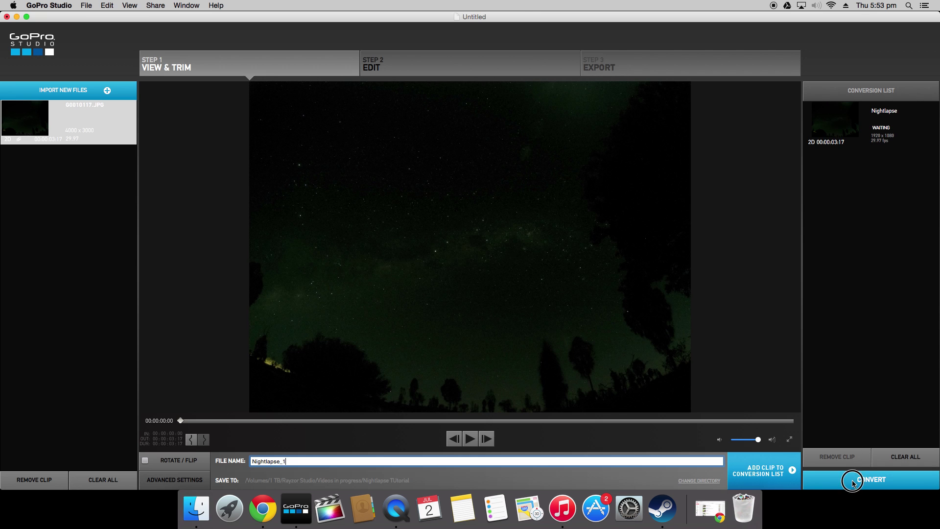
pyautogui.click(853, 482)
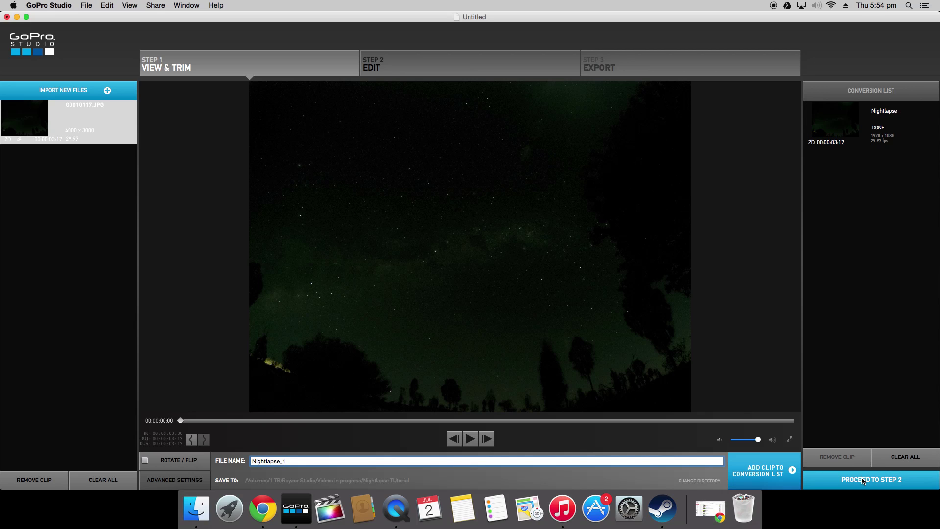
# Proceed to Step 2 Edit and create the project from the Blank Template.
pyautogui.click(863, 482)
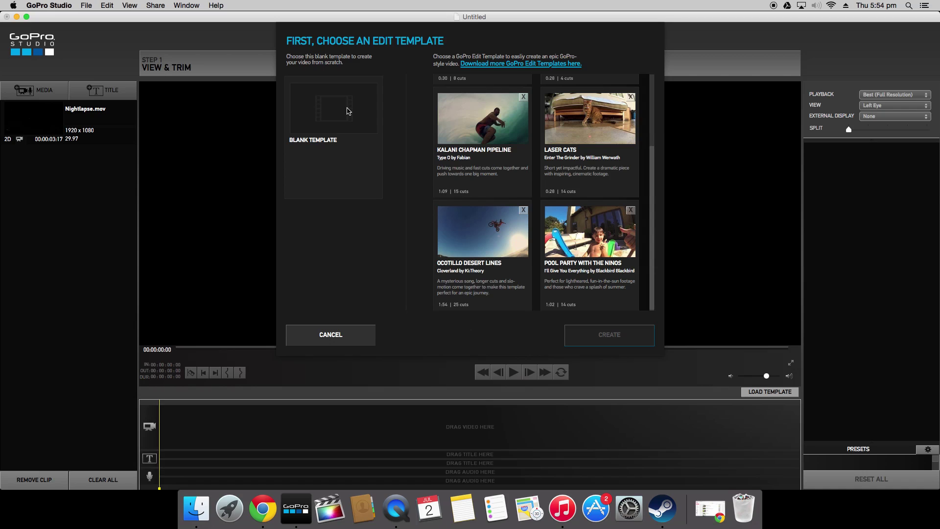
pyautogui.click(348, 111)
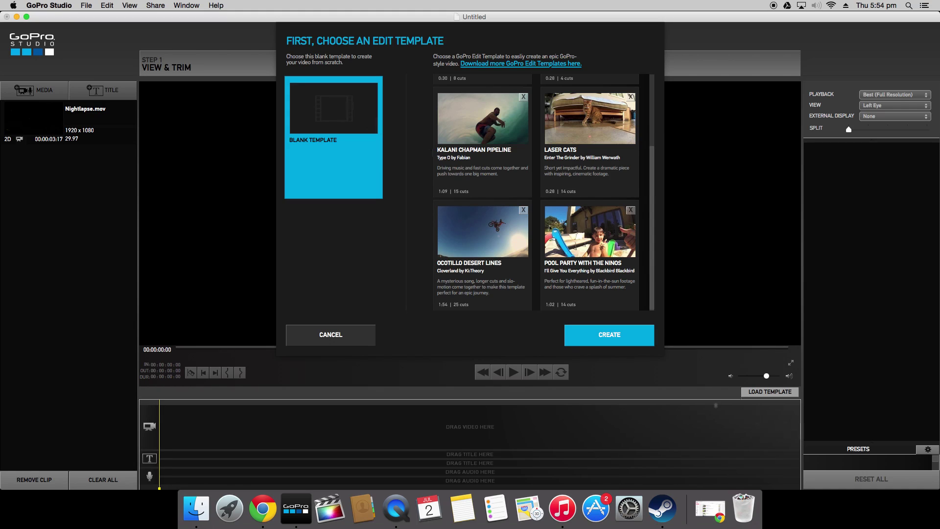
pyautogui.click(617, 336)
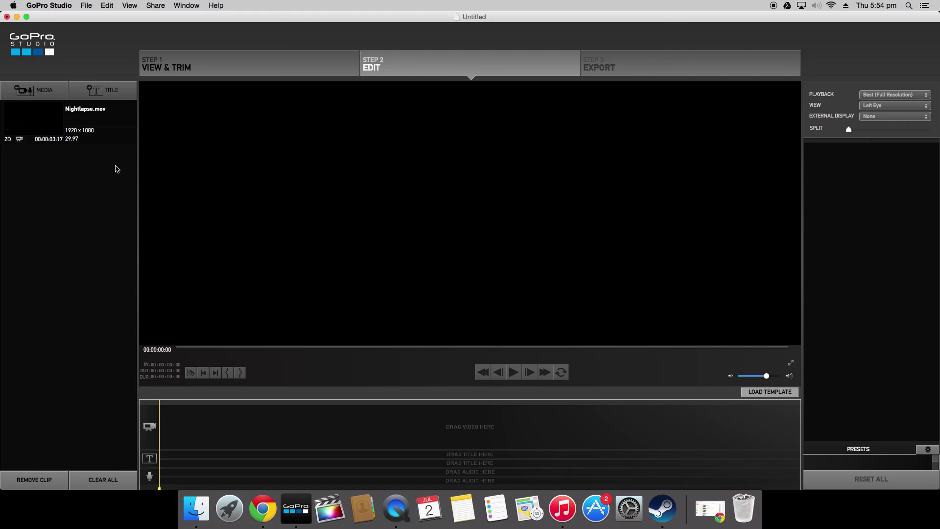
# Place Nightlapse.mov on the video track, preview it, and expand the VIDEO speed and fade settings.
pyautogui.moveTo(50, 116); pyautogui.dragTo(225, 425)
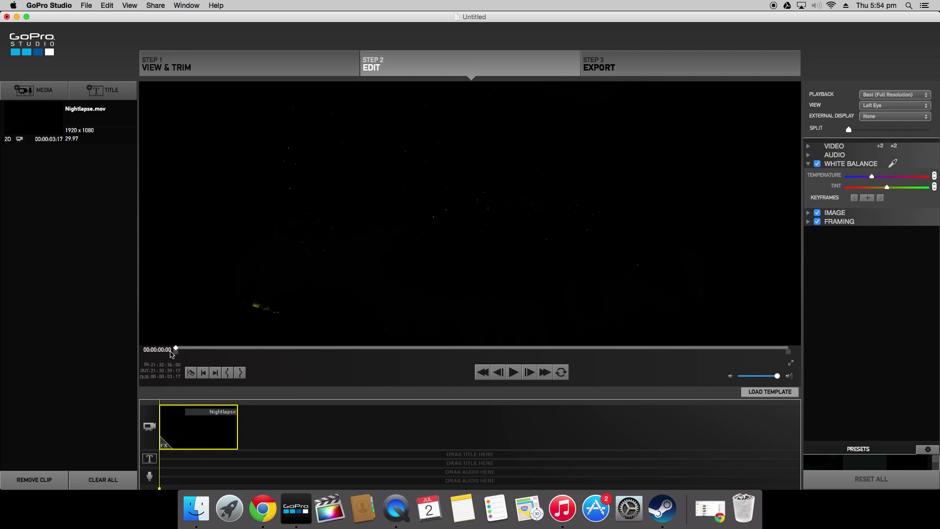
pyautogui.moveTo(176, 350); pyautogui.dragTo(620, 337)
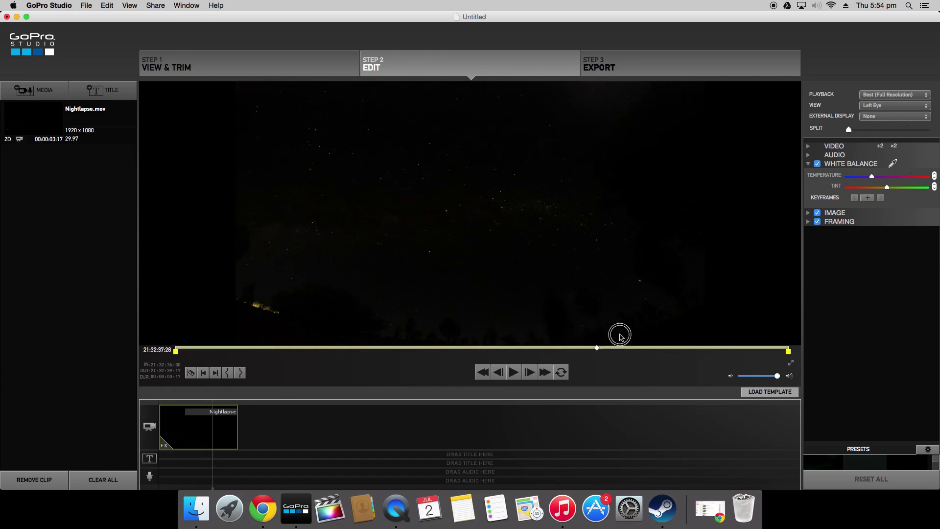
pyautogui.click(177, 352)
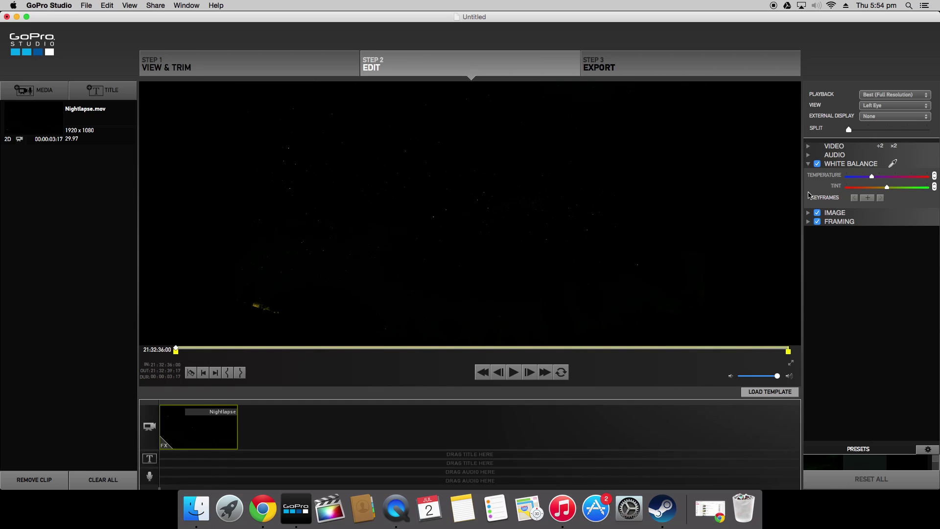
pyautogui.click(810, 145)
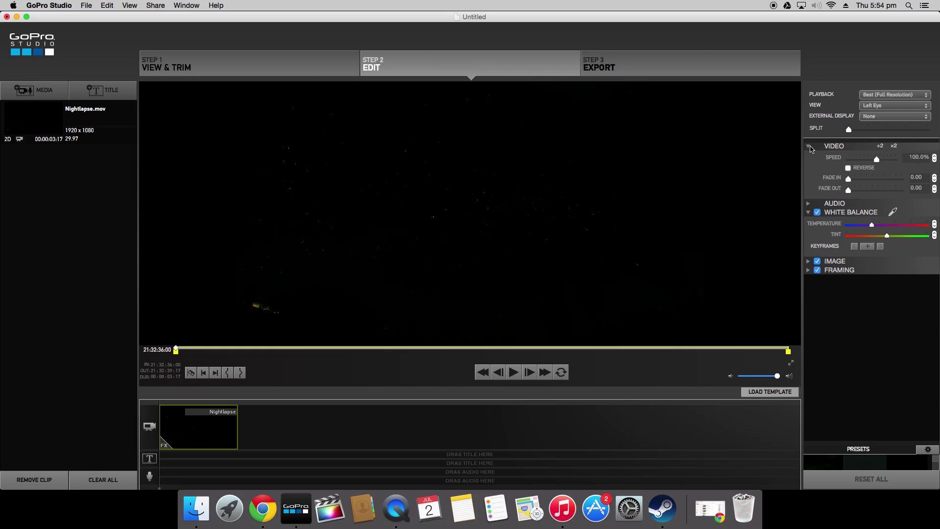
# In the IMAGE adjustments, raise Exposure and lower Contrast to reveal the trees and sky.
pyautogui.moveTo(177, 349)
pyautogui.mouseDown()
pyautogui.moveTo(694, 320)
pyautogui.moveTo(173, 349)
pyautogui.moveTo(789, 342)
pyautogui.moveTo(246, 336)
pyautogui.moveTo(169, 348)
pyautogui.mouseUp()
pyautogui.click(809, 261)
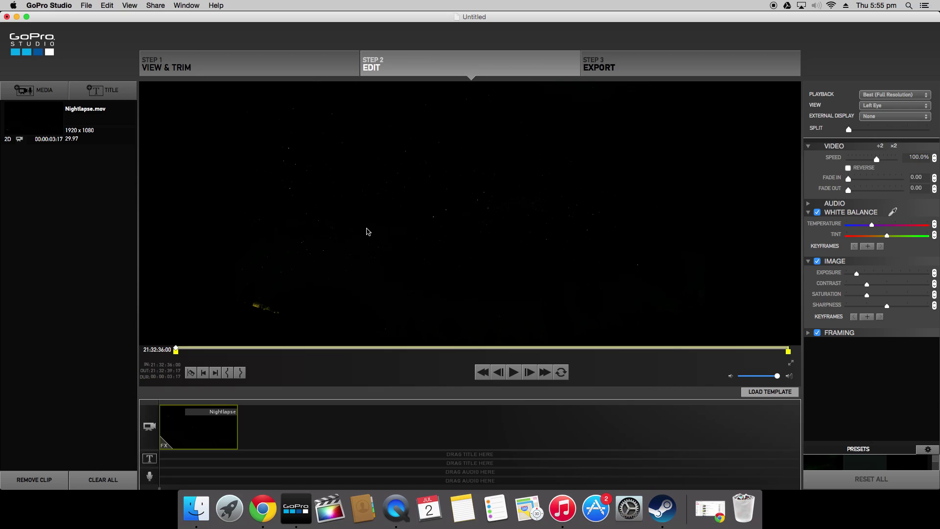
pyautogui.moveTo(857, 276); pyautogui.dragTo(871, 277)
pyautogui.moveTo(867, 286); pyautogui.dragTo(860, 284)
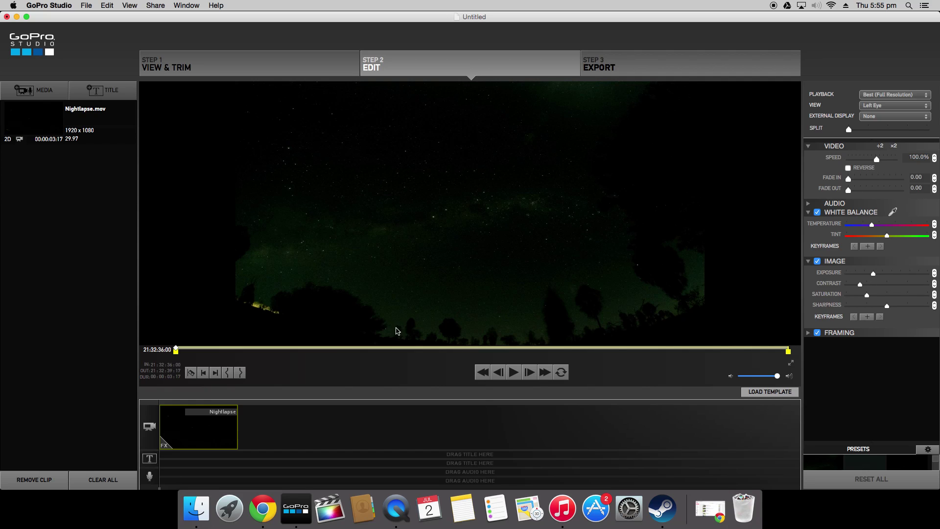
pyautogui.moveTo(874, 274); pyautogui.dragTo(876, 307)
# Adjust Sharpness, then refine Exposure and Contrast slightly while scrubbing through the clip.
pyautogui.moveTo(875, 306); pyautogui.dragTo(875, 306)
pyautogui.moveTo(176, 349); pyautogui.dragTo(259, 347)
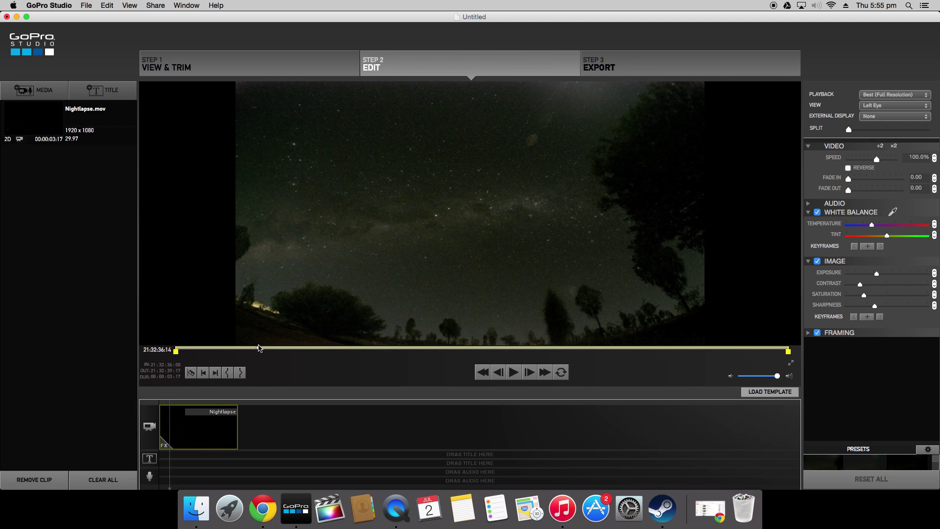
pyautogui.moveTo(877, 274); pyautogui.dragTo(874, 307)
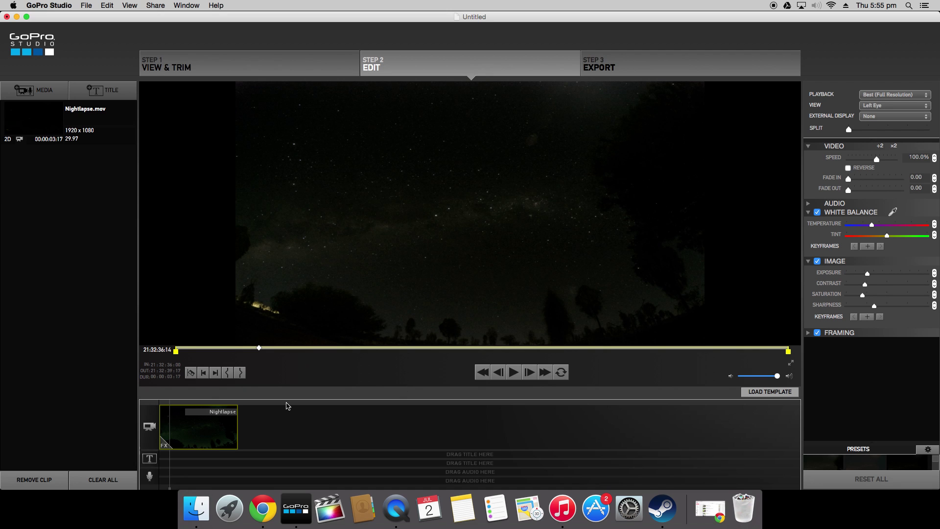
pyautogui.moveTo(259, 348); pyautogui.dragTo(615, 347)
pyautogui.moveTo(865, 287); pyautogui.dragTo(864, 285)
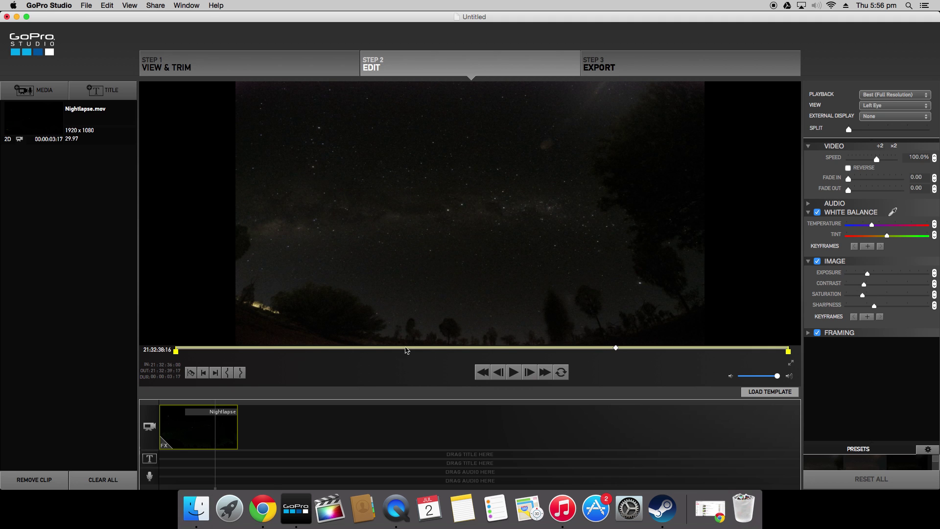
pyautogui.moveTo(615, 357); pyautogui.dragTo(749, 335)
# Nudge the Temperature slightly cooler and shift the Tint left, scrubbing the clip to compare.
pyautogui.moveTo(594, 333); pyautogui.dragTo(185, 348)
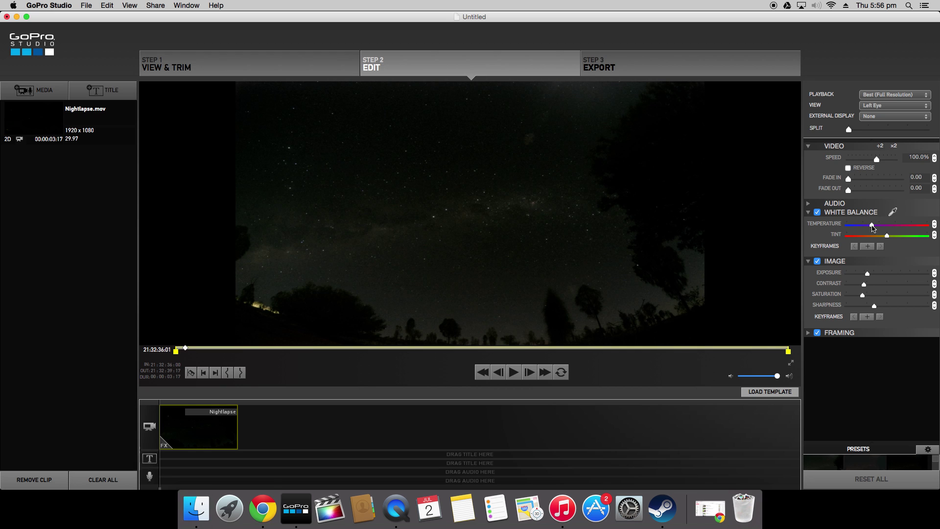
pyautogui.moveTo(185, 350); pyautogui.dragTo(272, 351)
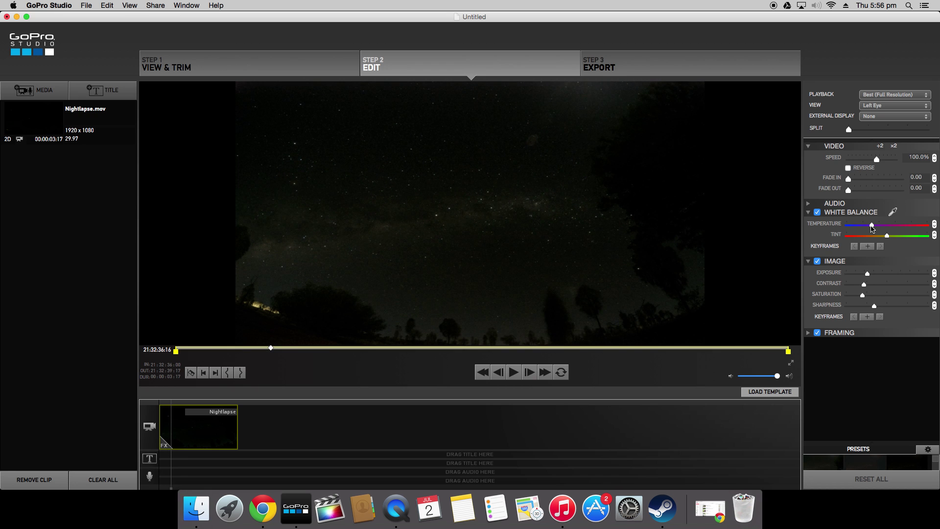
pyautogui.moveTo(872, 225); pyautogui.dragTo(868, 226)
pyautogui.moveTo(863, 226); pyautogui.dragTo(866, 226)
pyautogui.moveTo(889, 238); pyautogui.dragTo(876, 238)
pyautogui.moveTo(270, 348); pyautogui.dragTo(300, 354)
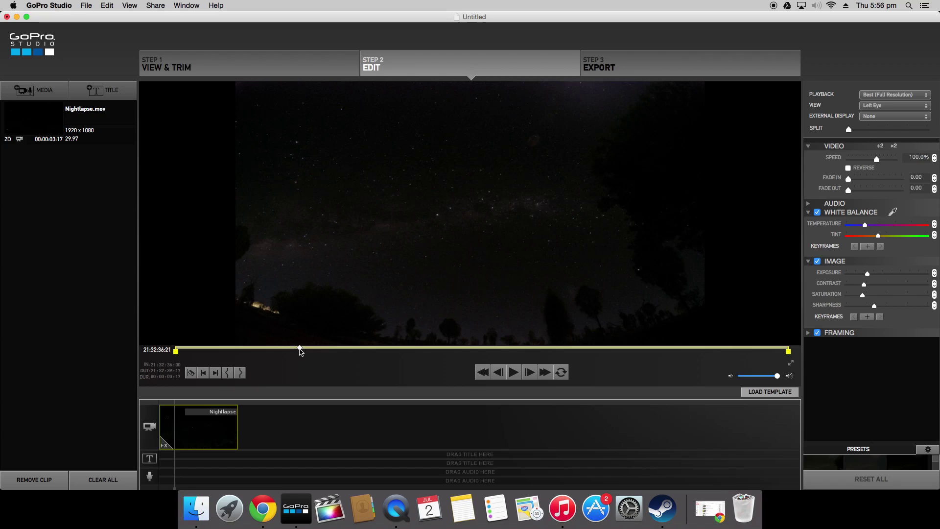
pyautogui.moveTo(300, 351); pyautogui.dragTo(681, 347)
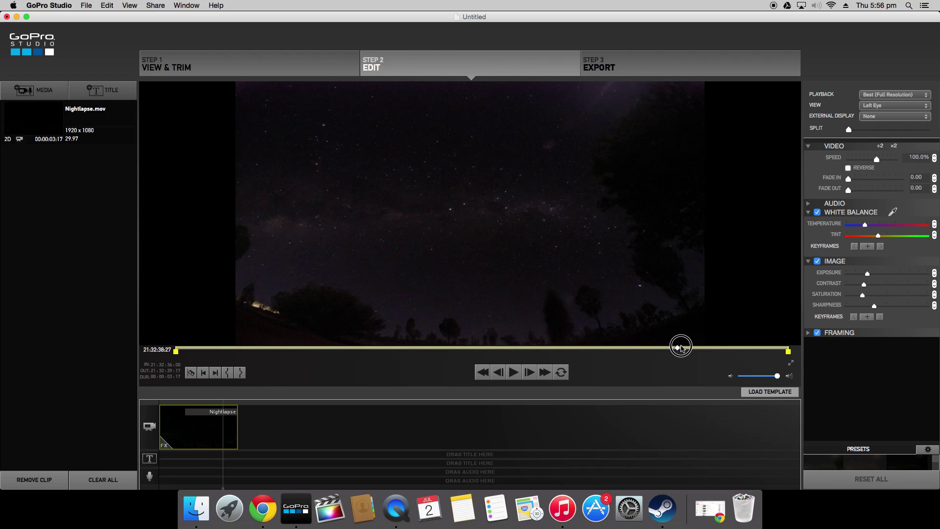
# Enable the Split view to compare corrected and original frames near the clip's start.
pyautogui.moveTo(681, 347); pyautogui.dragTo(205, 349)
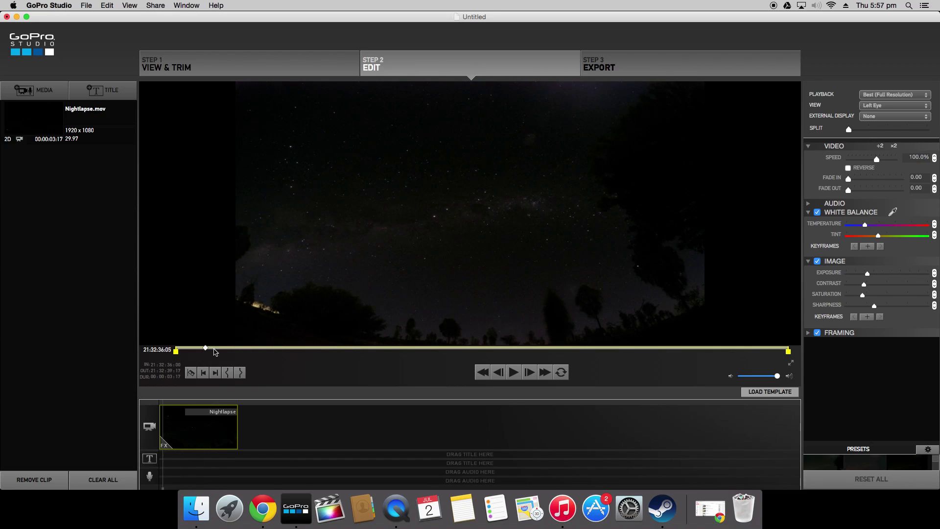
pyautogui.moveTo(849, 131); pyautogui.dragTo(890, 128)
pyautogui.moveTo(205, 349); pyautogui.dragTo(178, 348)
# Play back the corrected clip, then name the export 'Nightlapse Final 1'.
pyautogui.press('space')
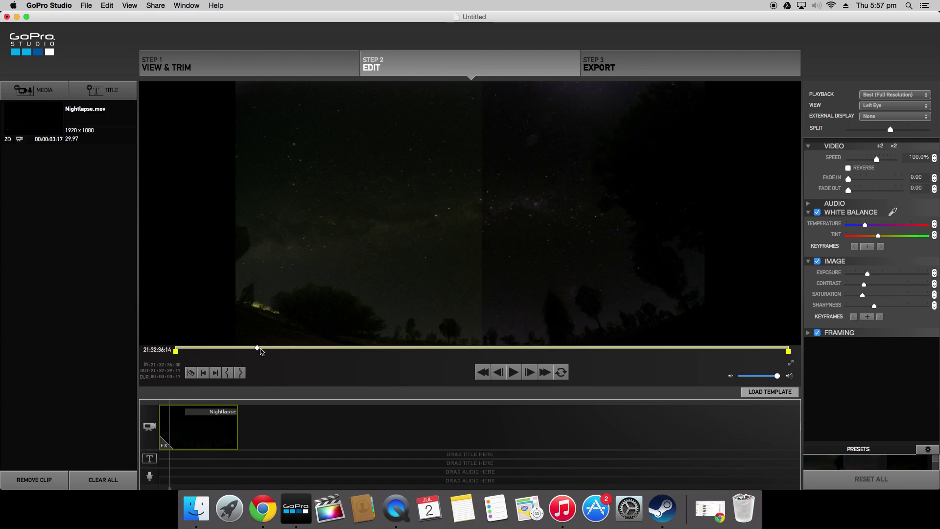
pyautogui.click(624, 68)
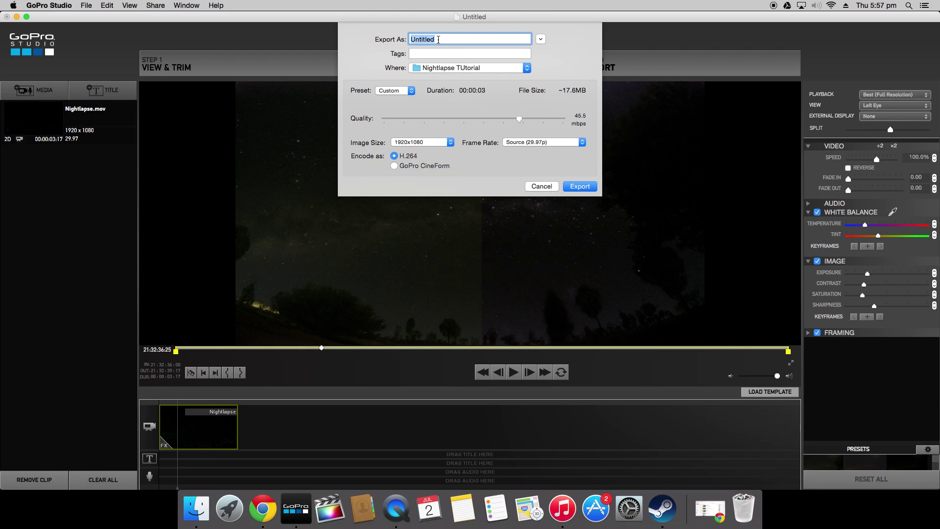
pyautogui.write('Nightlapse Final 1')
# Keep the Custom preset, raise quality to 60 mbps, and export the video.
pyautogui.click(406, 92)
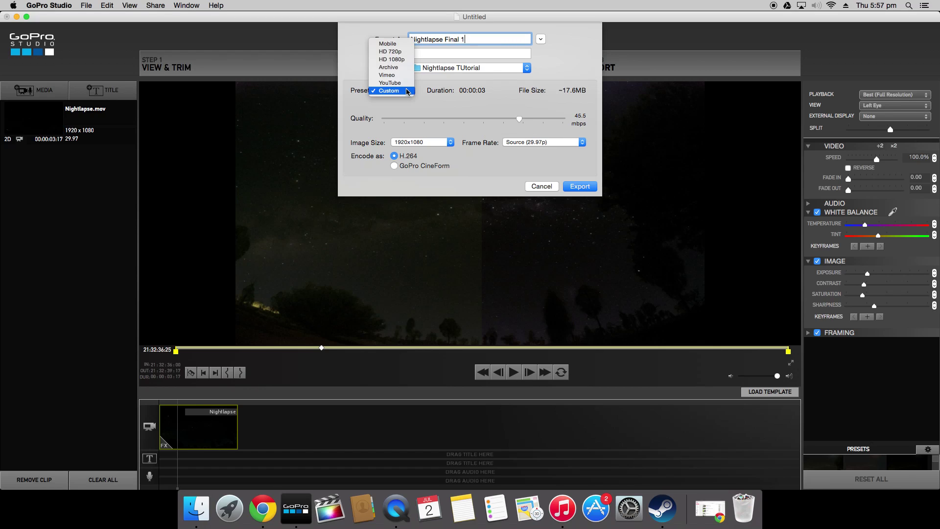
pyautogui.click(408, 91)
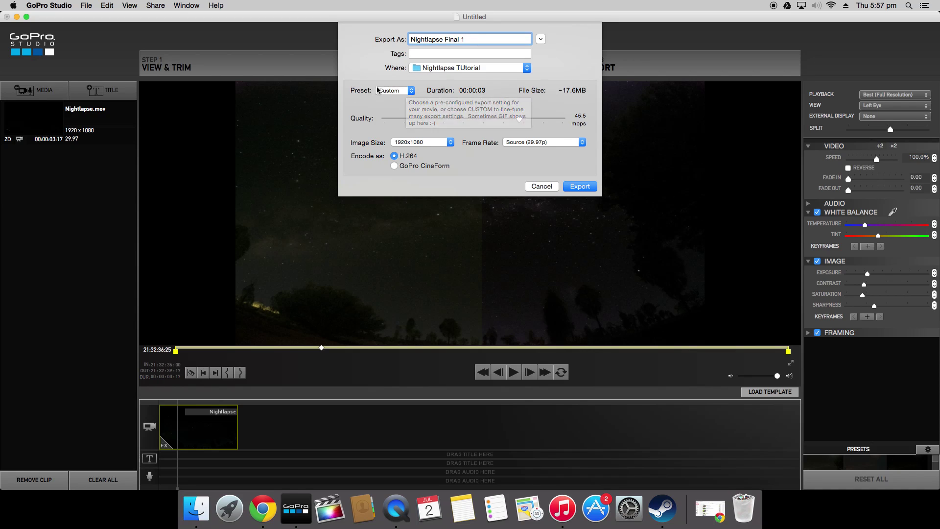
pyautogui.moveTo(519, 119); pyautogui.dragTo(570, 120)
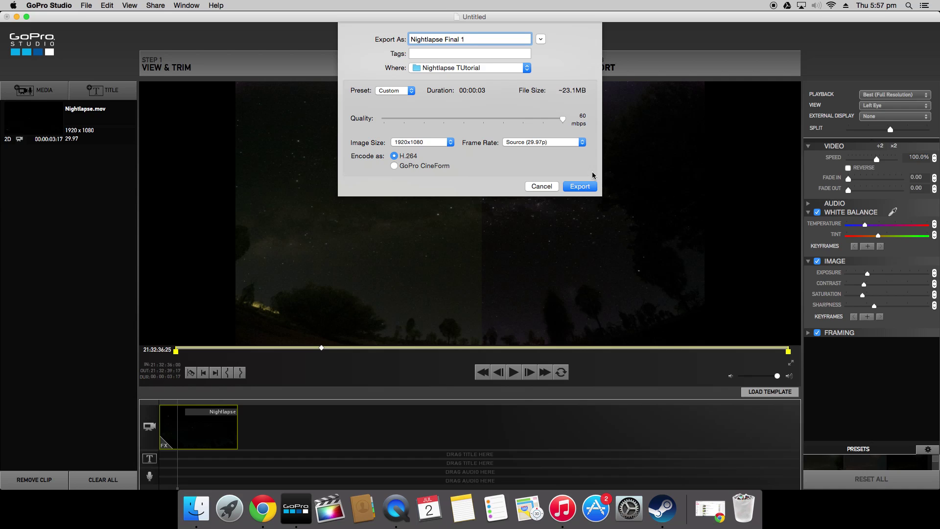
pyautogui.click(581, 187)
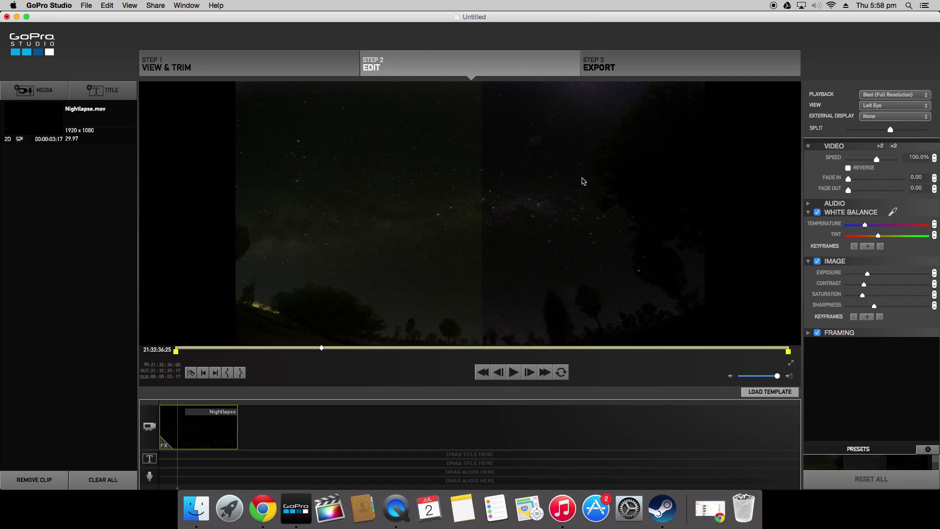
# Move the Split slider fully left so the preview shows no before/after split.
pyautogui.moveTo(891, 129); pyautogui.dragTo(848, 129)
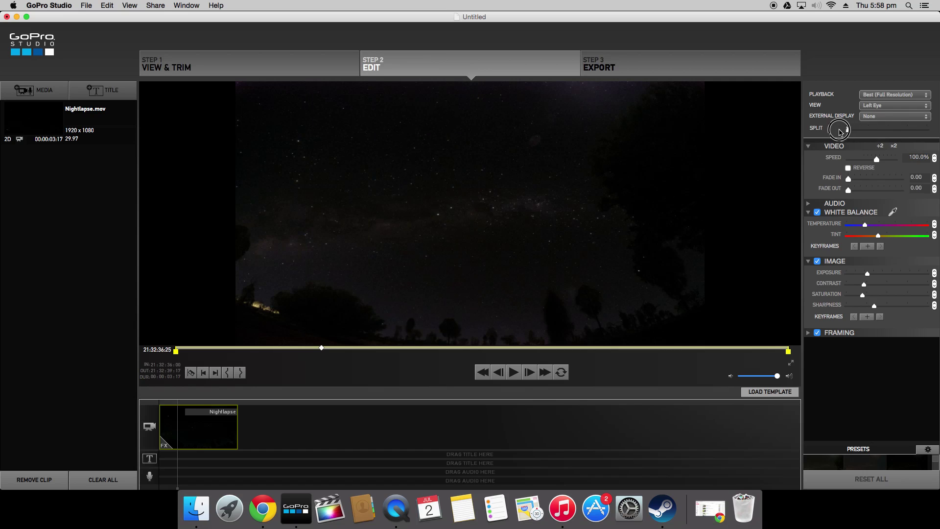